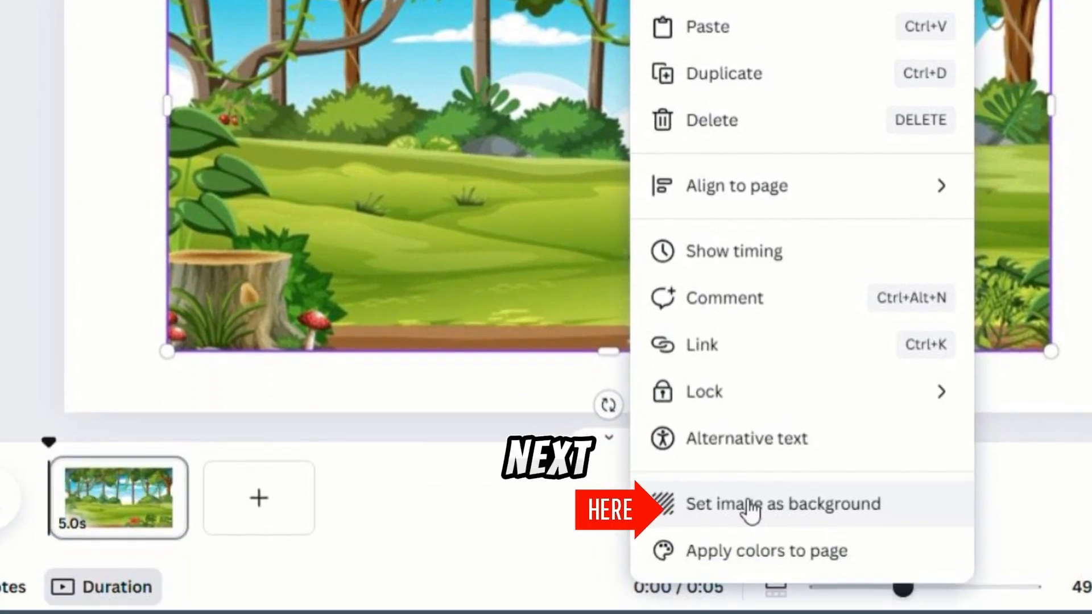
Set the forest image as the page background and extend the page's duration to 30.0 seconds.
click(751, 508)
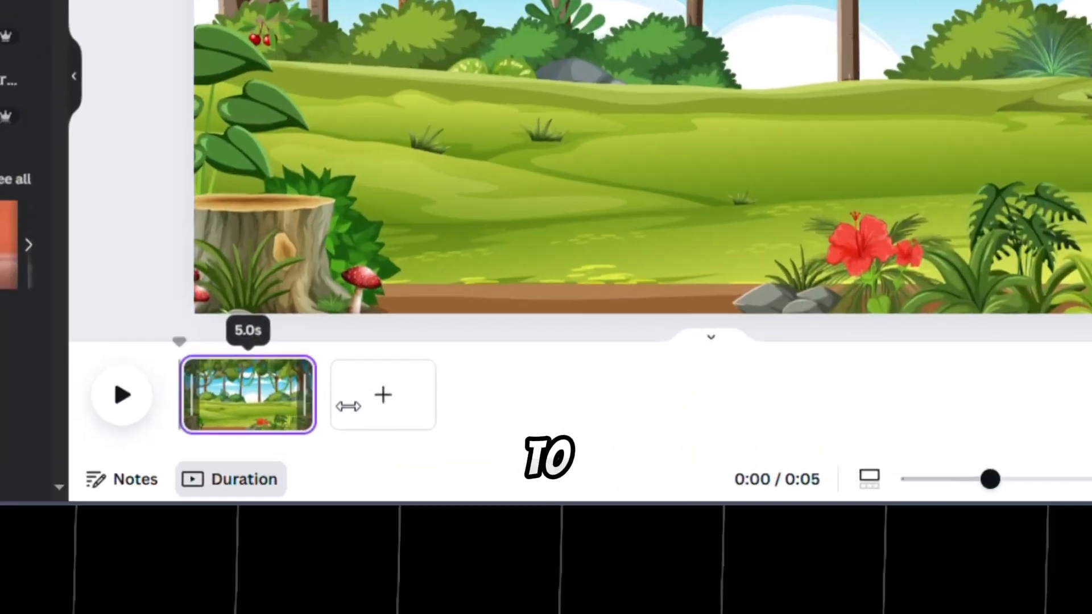
drag(362, 382, 977, 392)
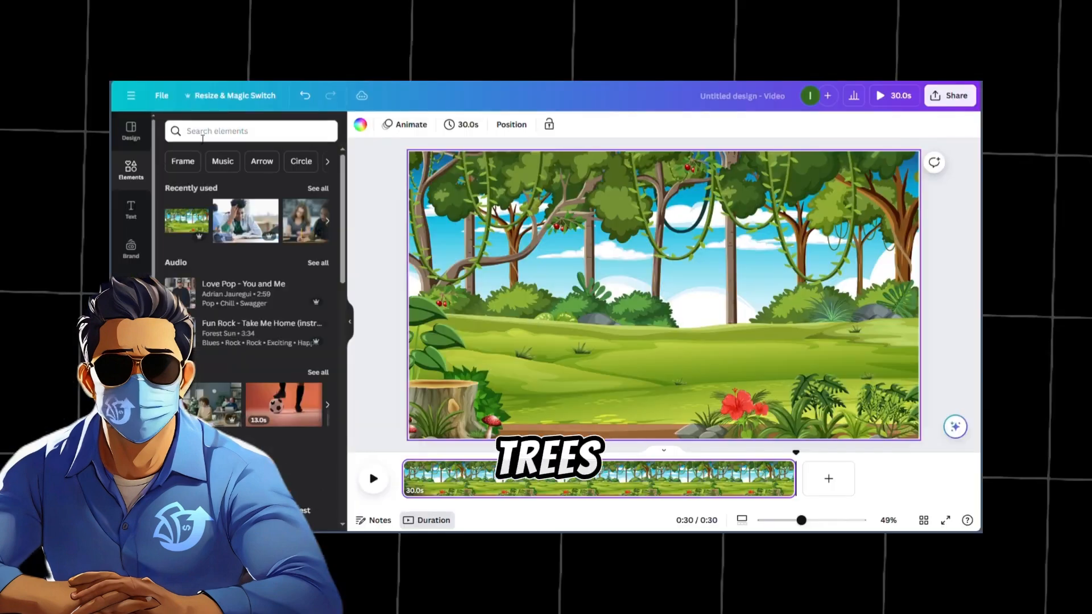
Search the elements for trees and filter the graphics to animated ones only.
click(223, 57)
text(trees)
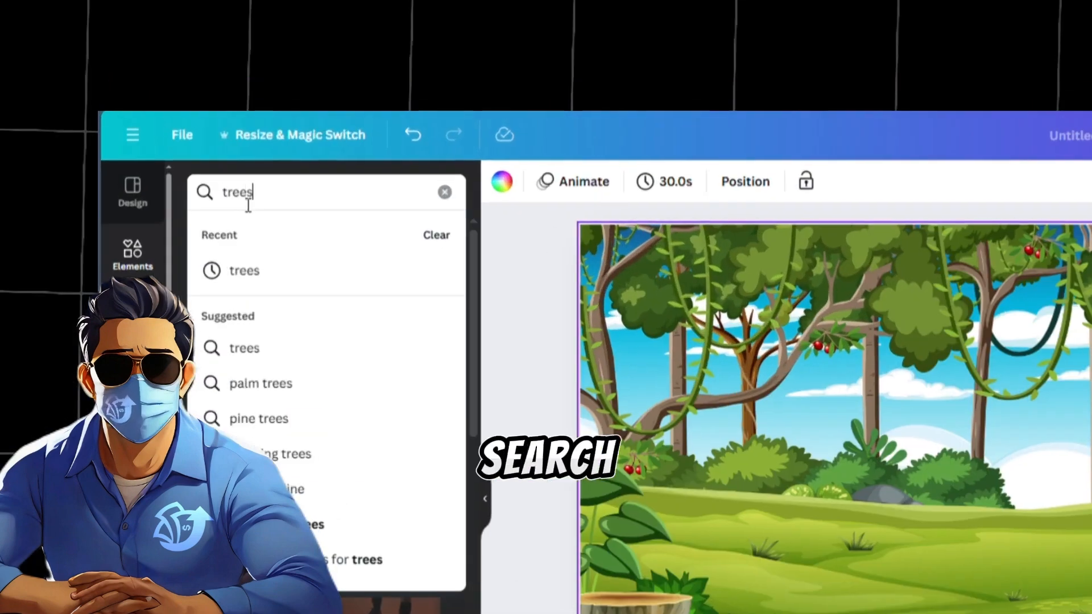
key(Return)
click(253, 234)
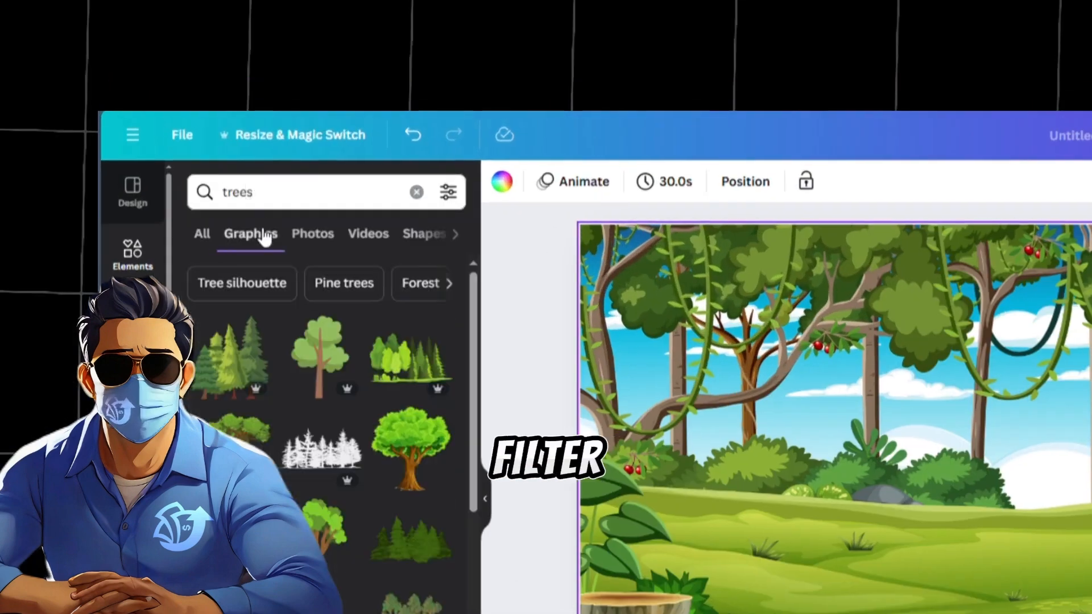
click(574, 227)
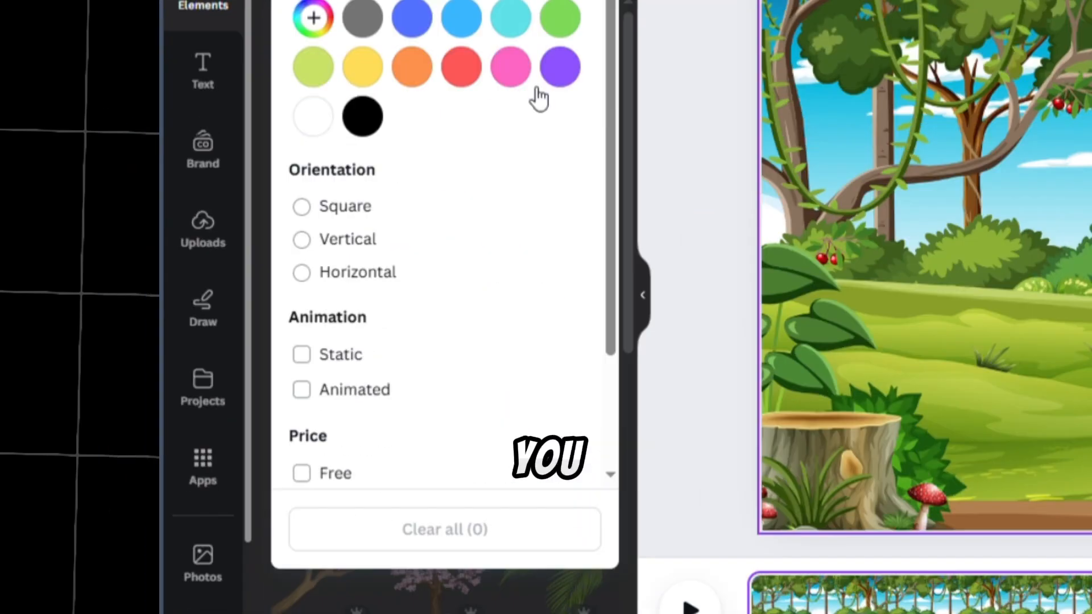
click(302, 391)
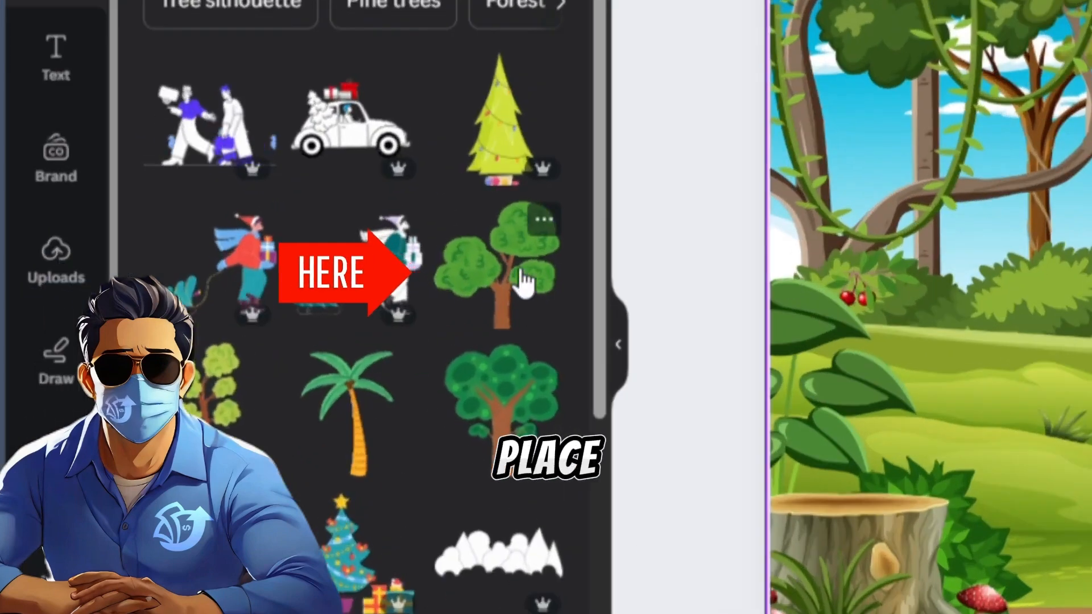
Add the animated green tree with curly leaf marks, shrink it slightly and place it at the right side of the forest scene.
click(523, 283)
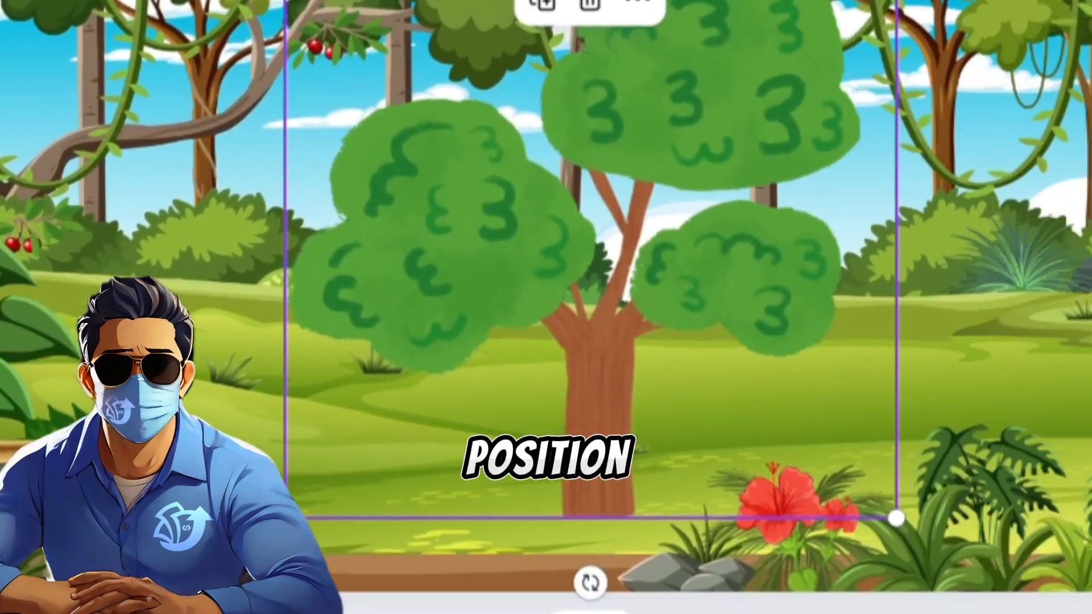
drag(286, 518, 329, 474)
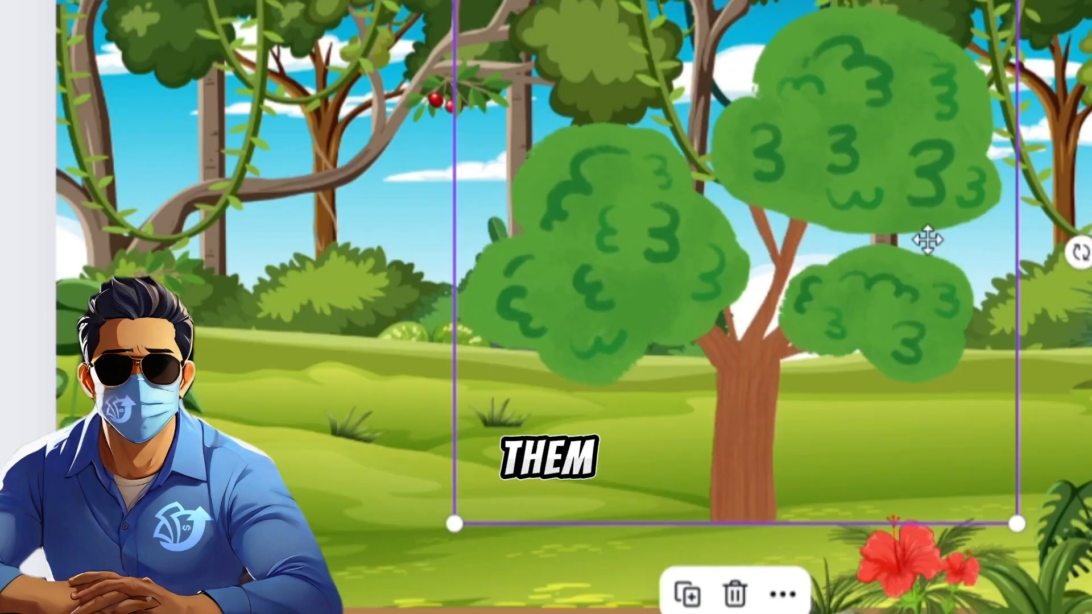
drag(928, 240, 1091, 193)
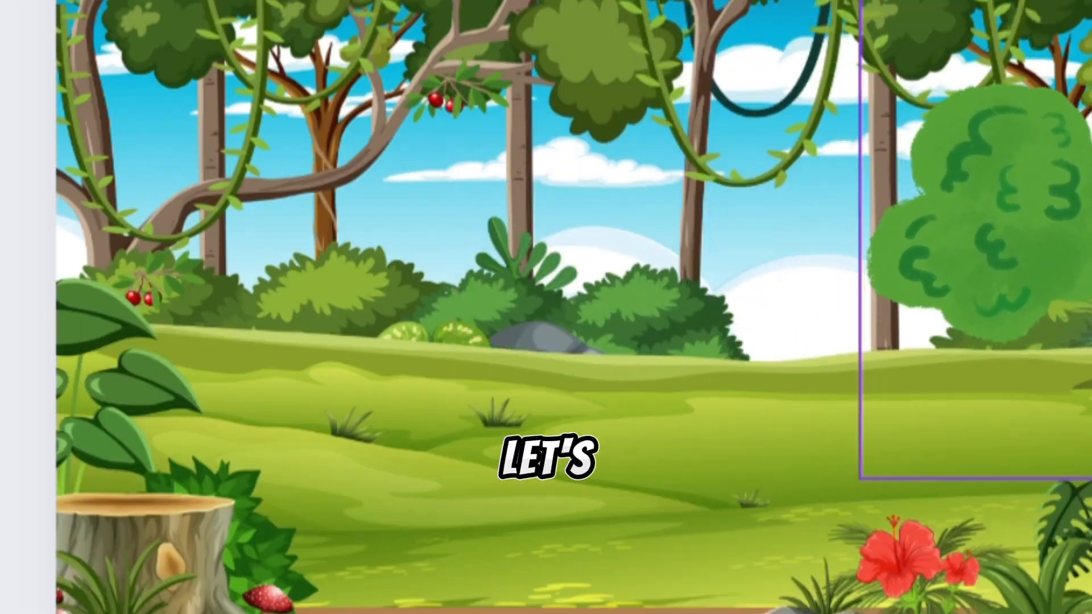
Search the graphics for birds and look for an animated one.
text(birds)
key(Return)
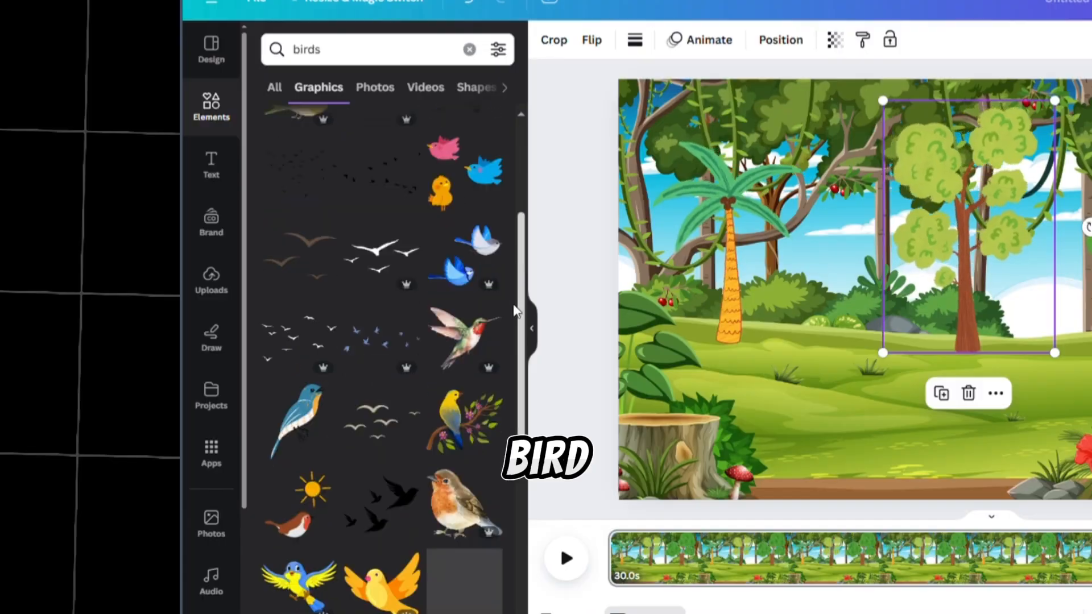
drag(516, 313, 516, 326)
click(414, 97)
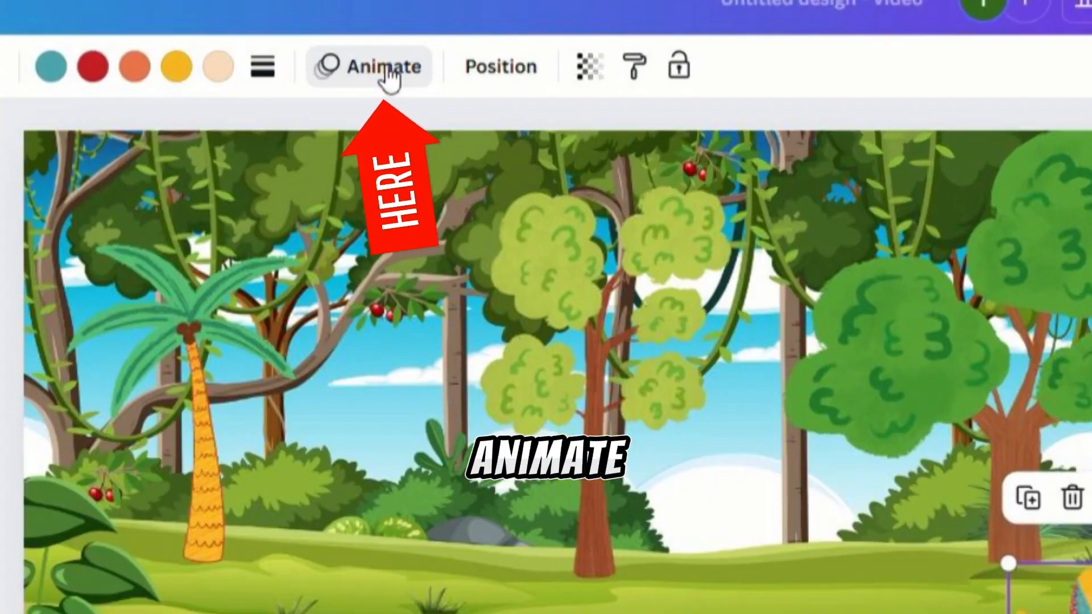
Create a custom animation that flies the colourful bird from the scene's lower right across to the crown of the palm tree.
click(385, 69)
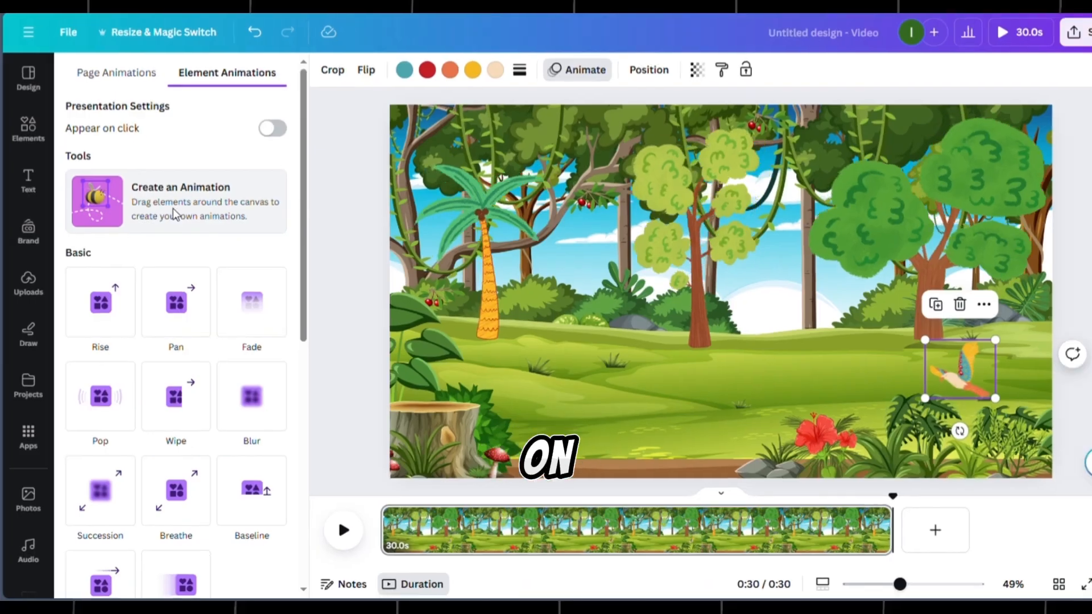
click(273, 305)
mouse_move(960, 370)
mouse_down()
mouse_move(910, 372)
mouse_move(817, 302)
mouse_up()
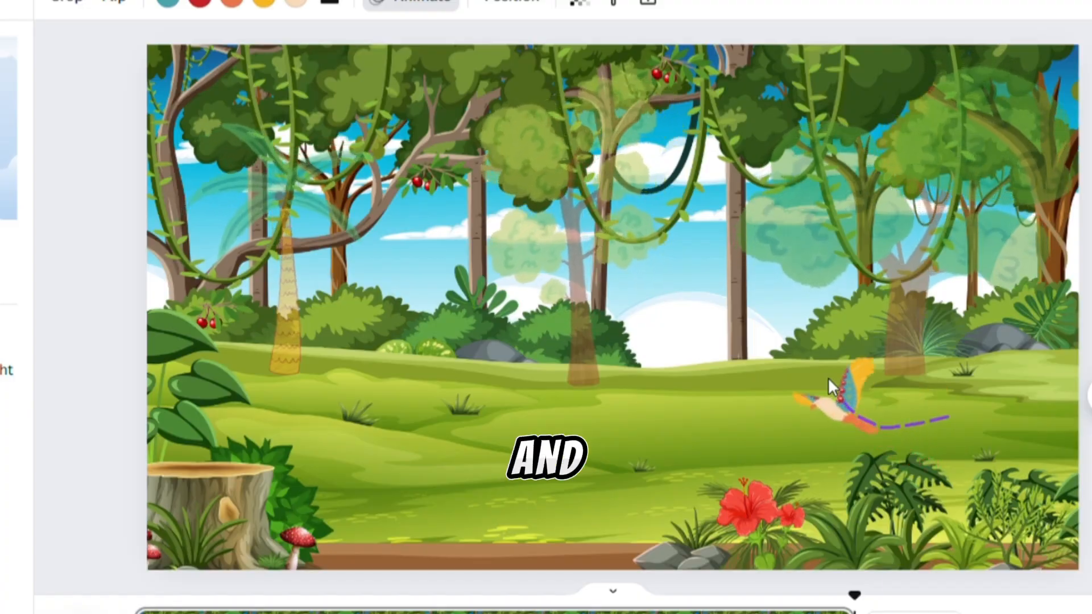
mouse_move(749, 327)
mouse_down()
mouse_move(630, 318)
mouse_move(614, 288)
mouse_move(511, 225)
mouse_move(434, 223)
mouse_move(338, 191)
mouse_up()
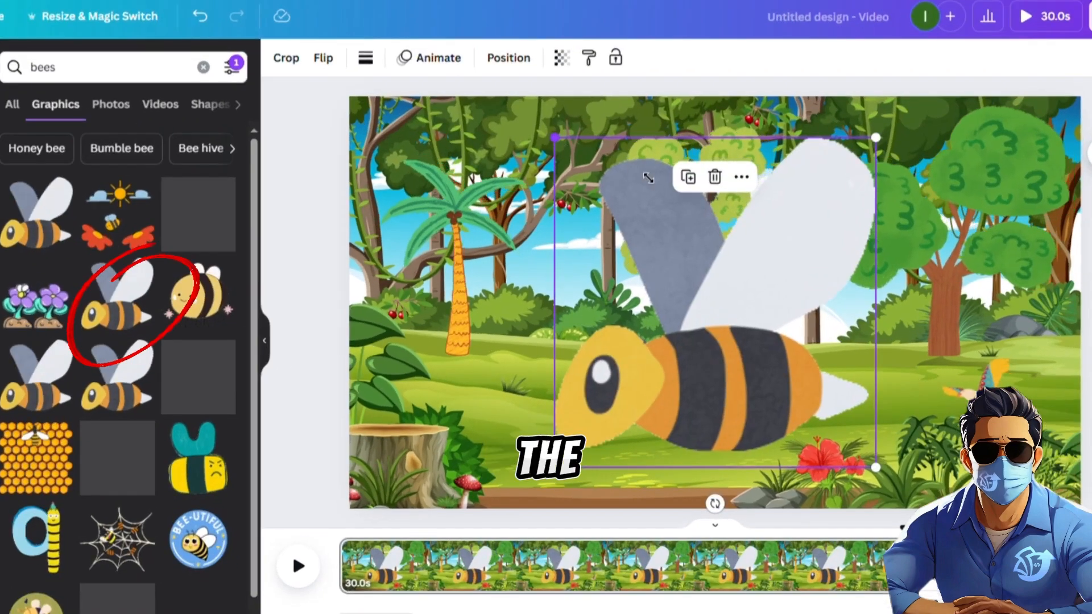
drag(649, 178, 853, 401)
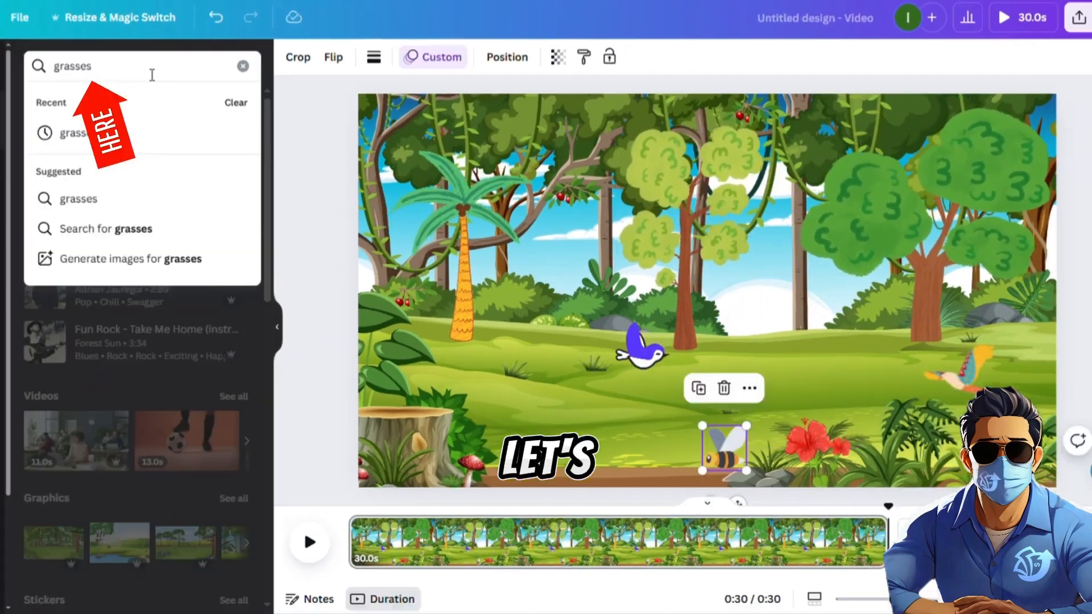
Search the elements for grasses and restrict the graphics to animated ones.
key(Return)
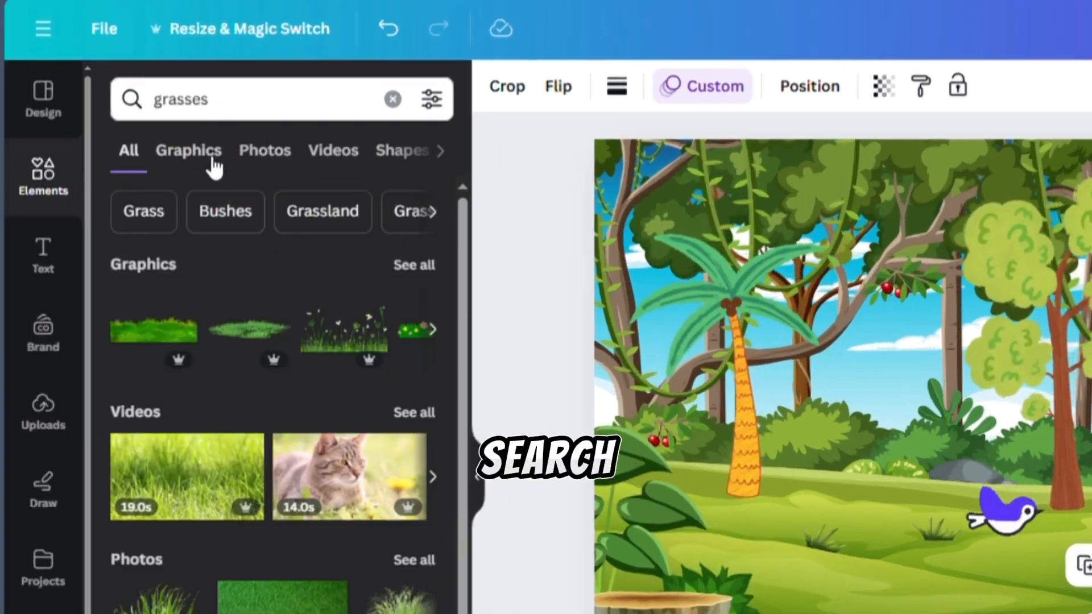
click(215, 164)
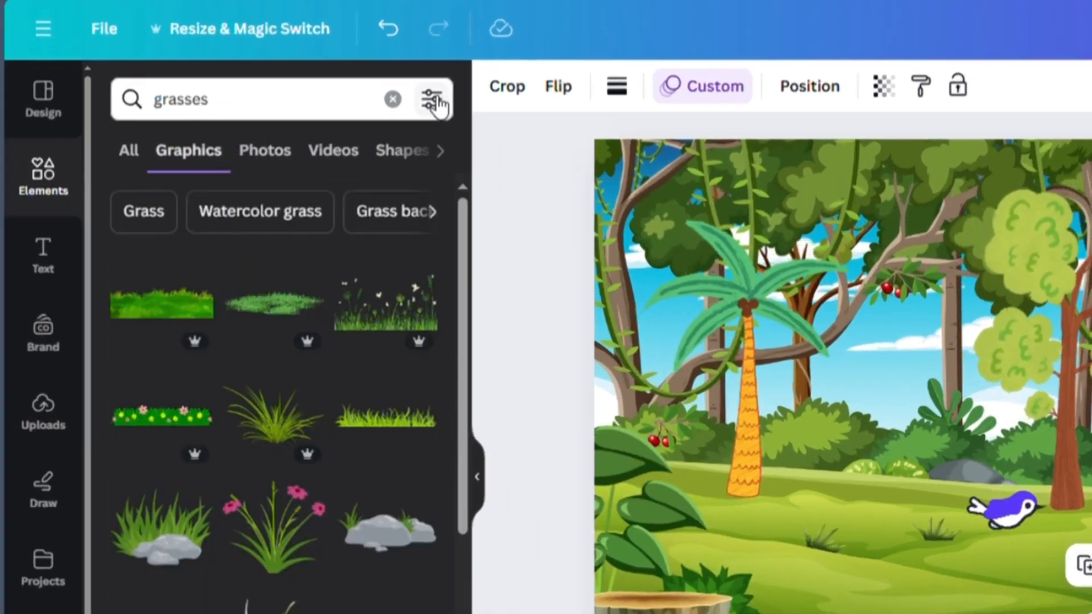
click(431, 99)
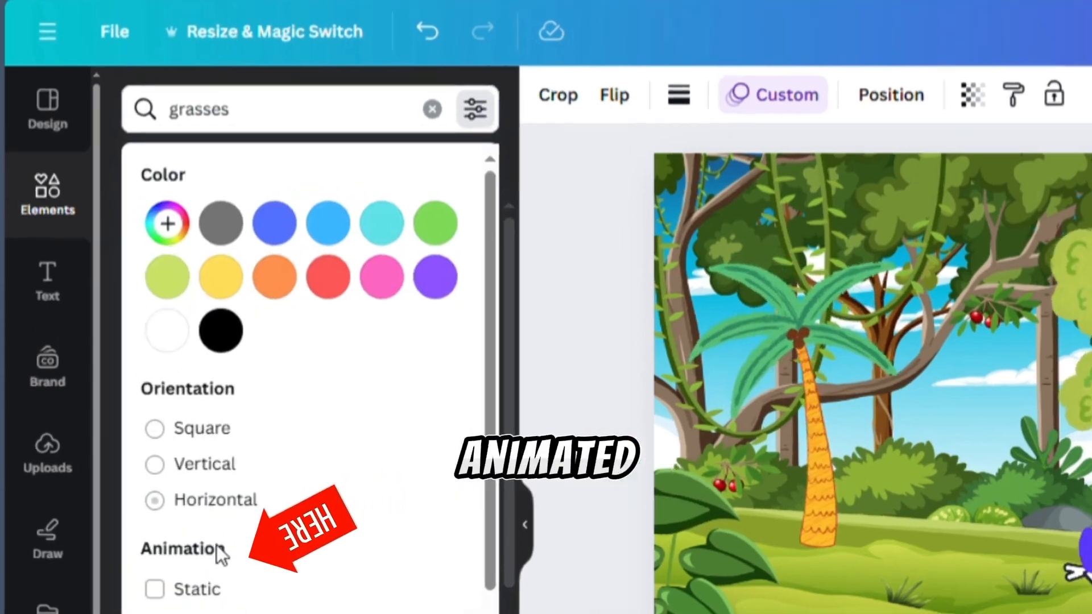
click(171, 570)
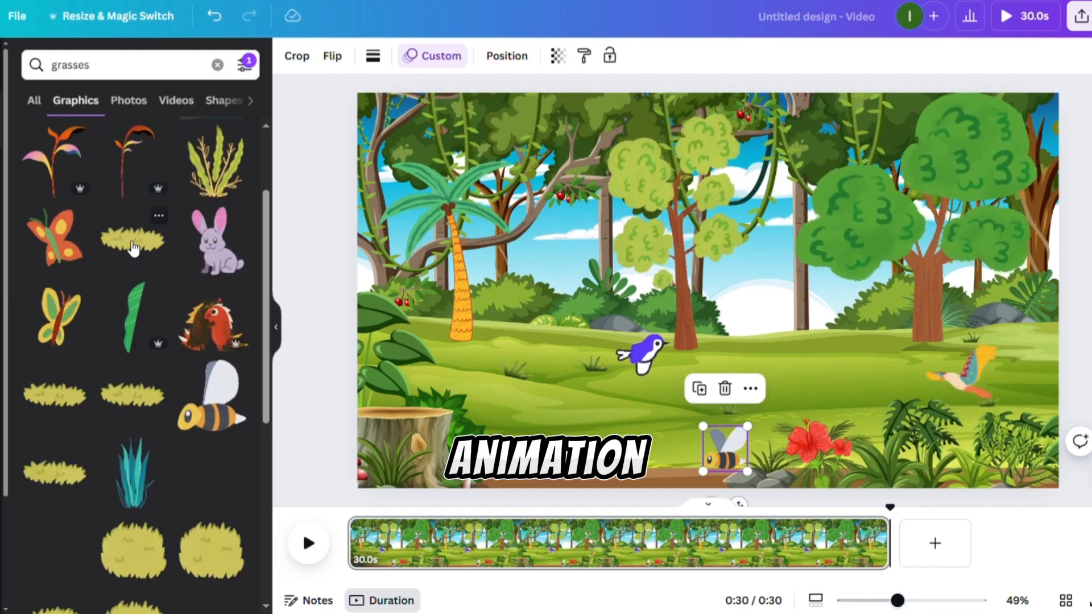
Add the animated yellow-green grass strip and place it along the scene's lower edge, between the tree stump and the bee.
click(134, 249)
drag(403, 183, 494, 239)
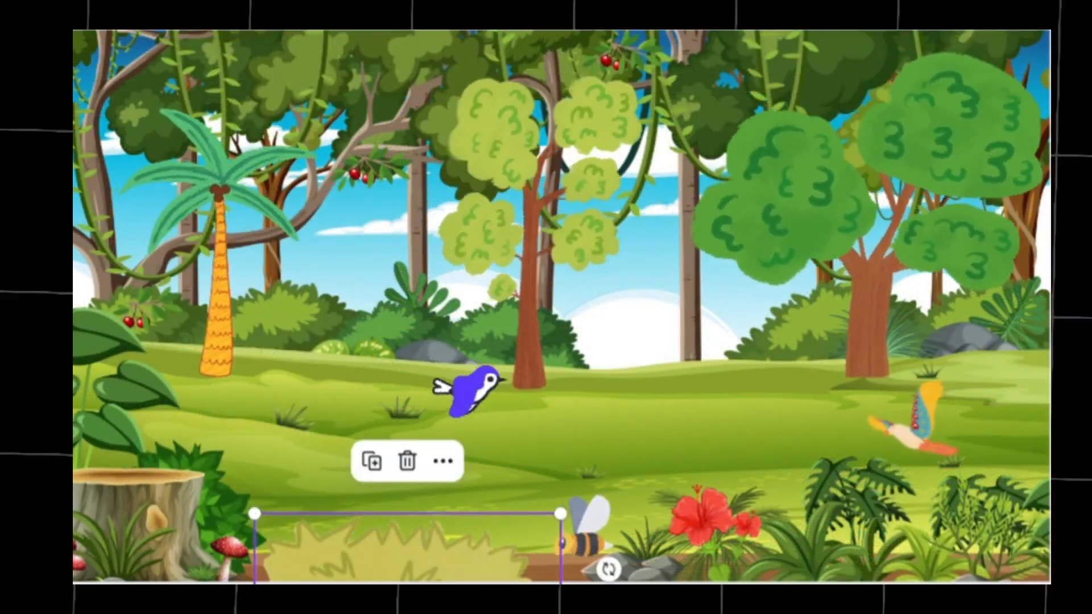
key(space)
click(344, 571)
mouse_move(358, 573)
mouse_down()
mouse_move(341, 595)
mouse_move(376, 575)
mouse_move(376, 584)
mouse_up()
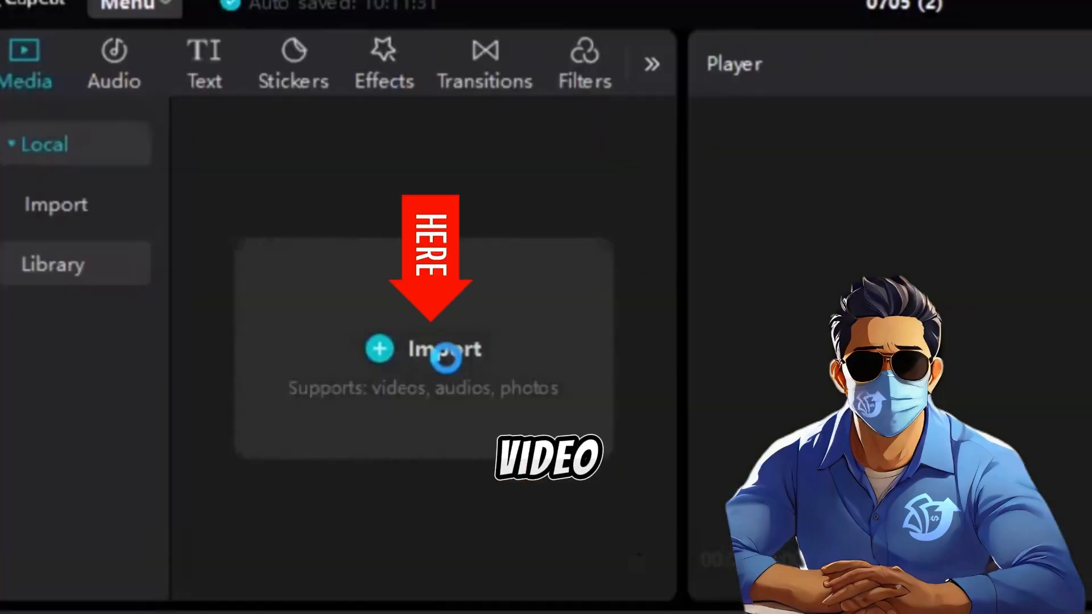
Switch to CapCut, start a new project and add bk.mp4 to the timeline.
click(446, 357)
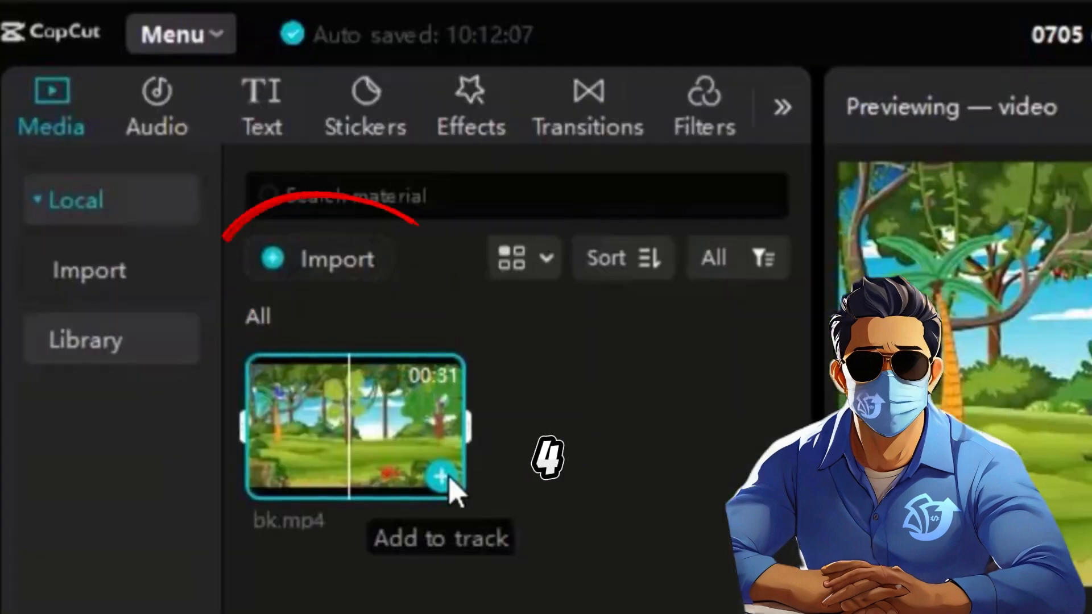
click(449, 481)
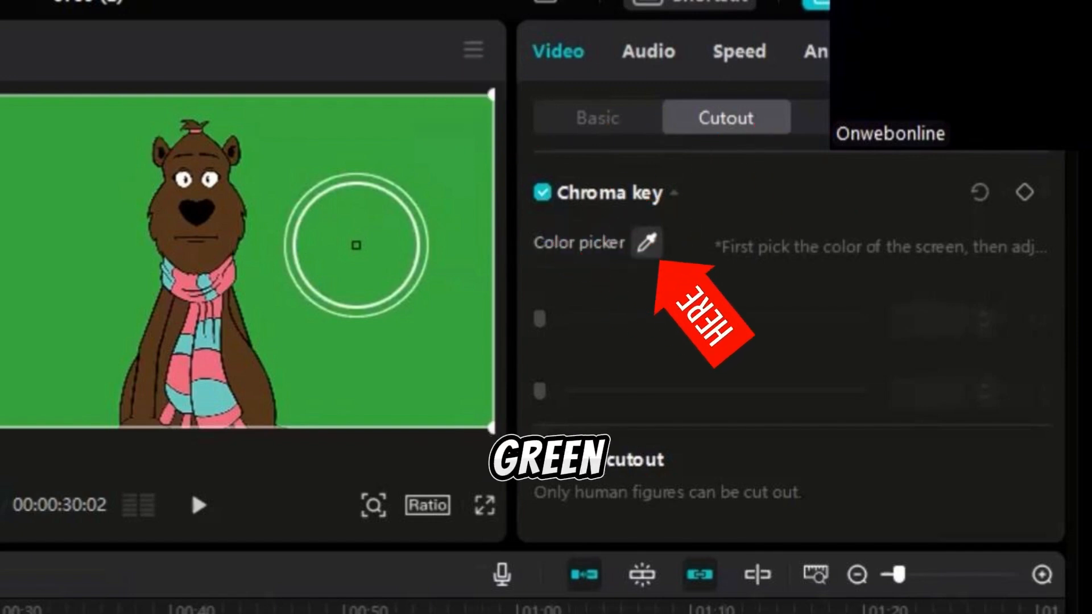
Pick the green backdrop as the bear clip's chroma key colour and add the monkey clip silence- (3).mp4 above it on the timeline.
click(356, 246)
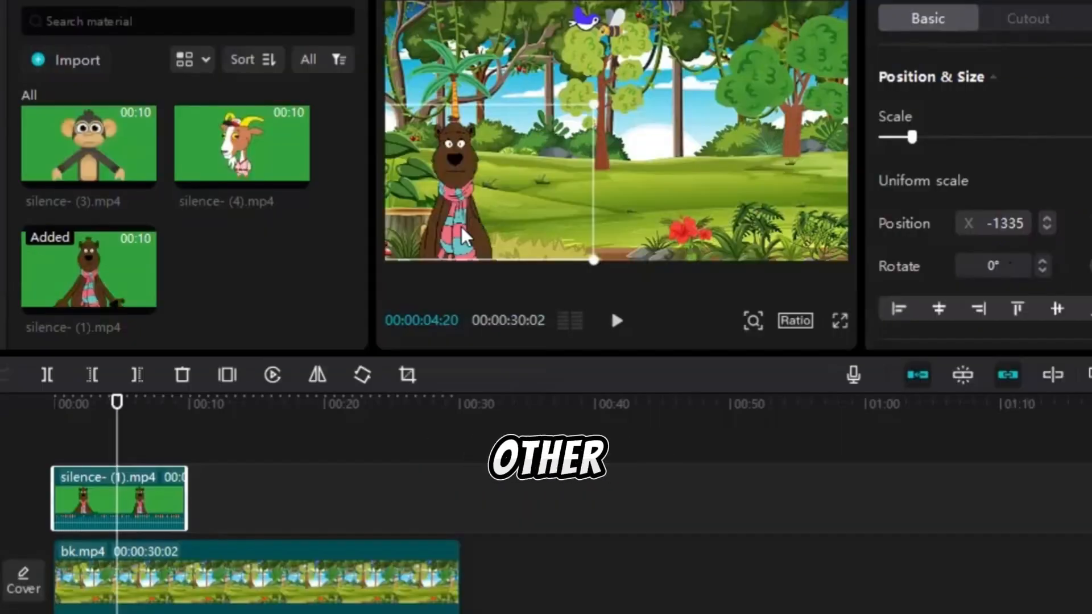
mouse_move(115, 174)
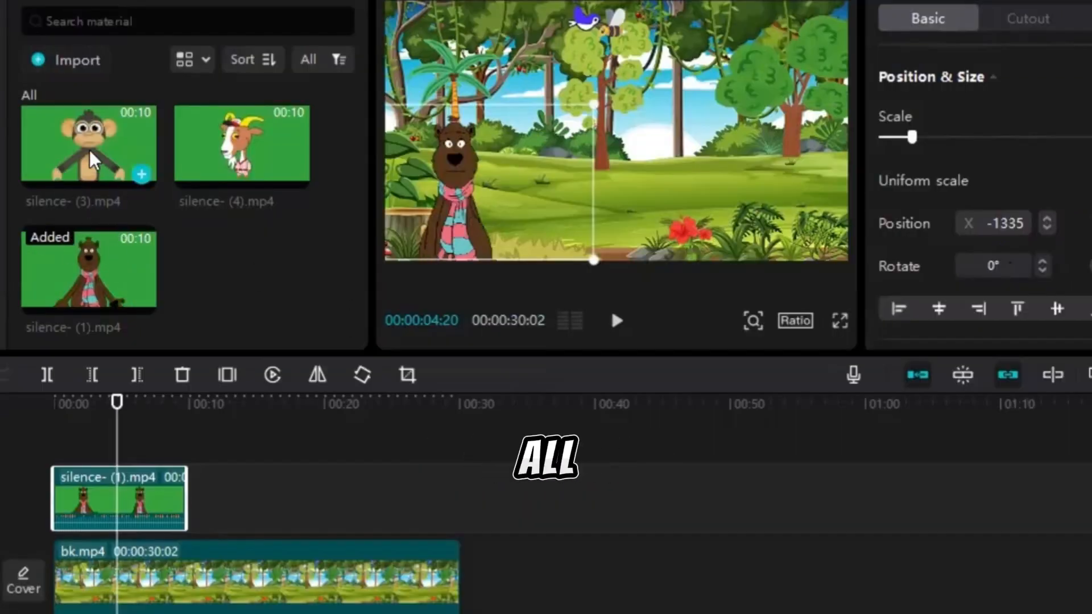
drag(90, 150, 105, 496)
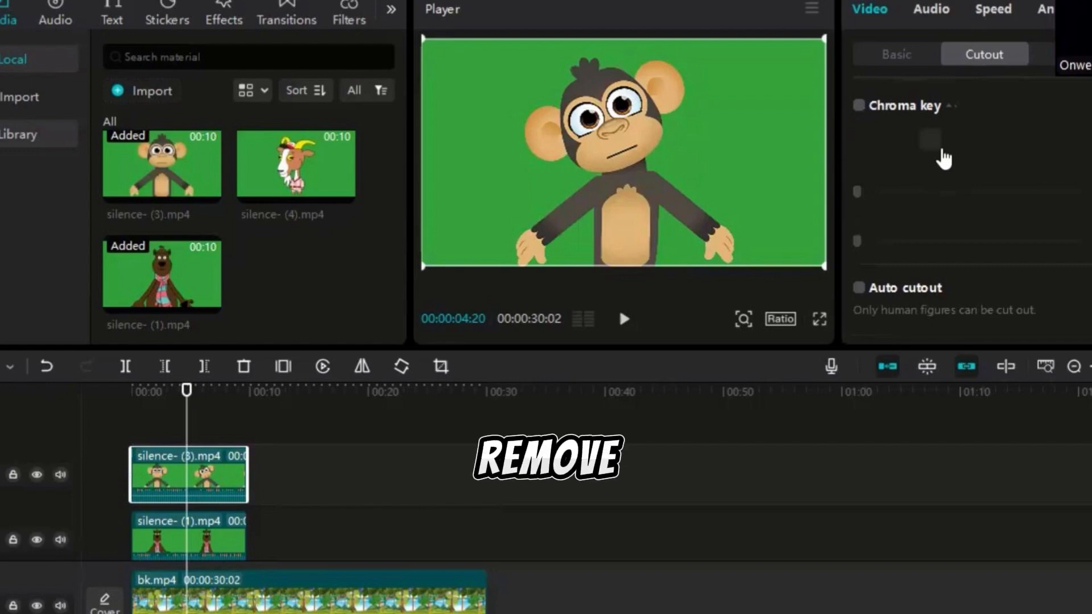
Apply a chroma key to the monkey clip, sampling its green background and setting the strength to 36.
click(860, 106)
click(931, 140)
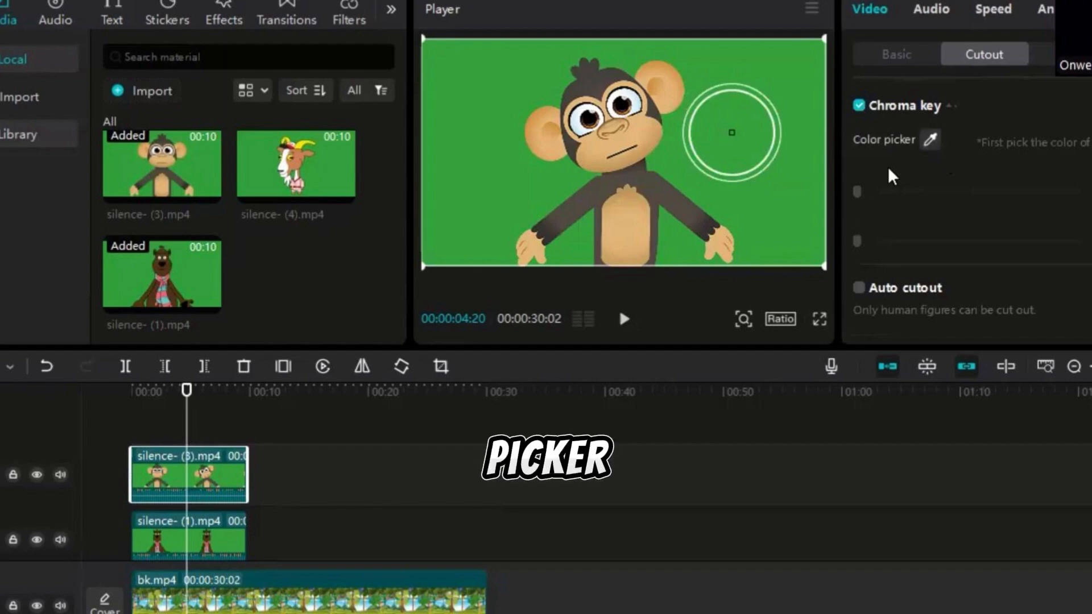
click(732, 132)
drag(858, 192, 924, 192)
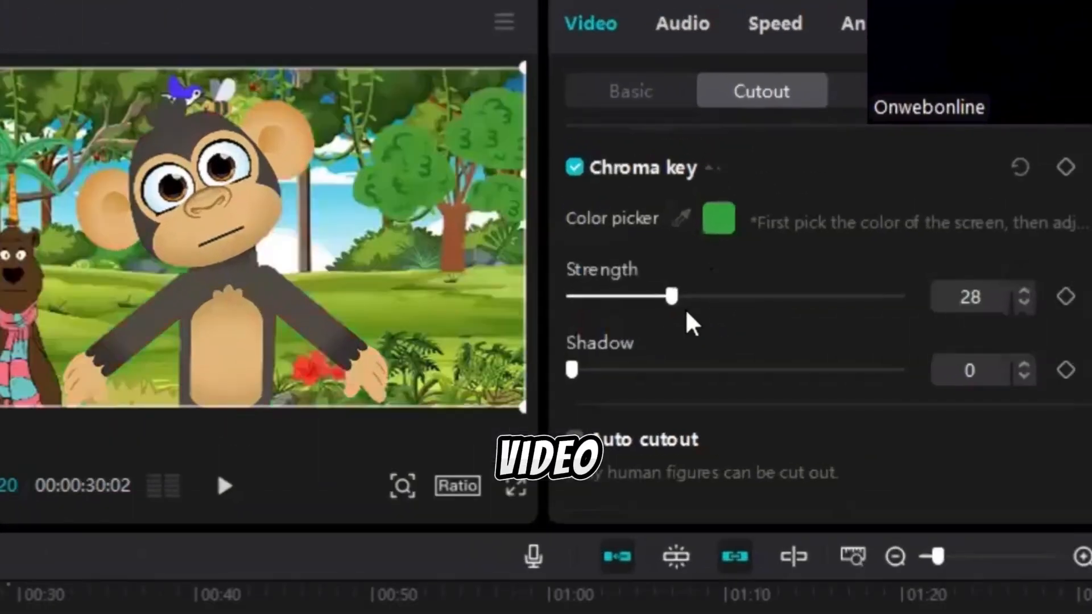
drag(671, 296, 690, 296)
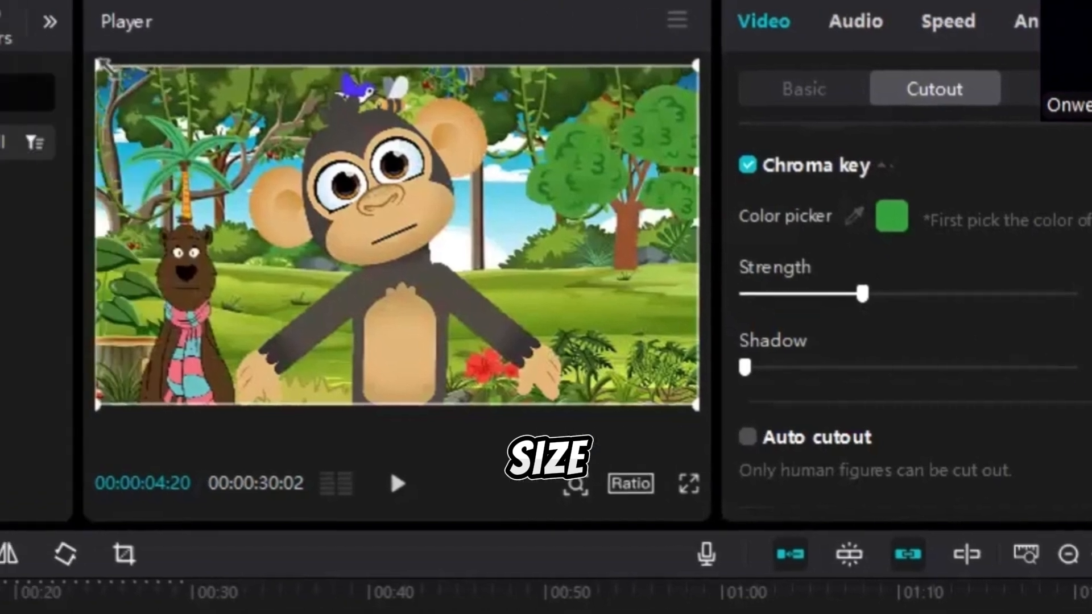
Scale the monkey down and move it onto the grass beside the bear.
drag(97, 66, 430, 254)
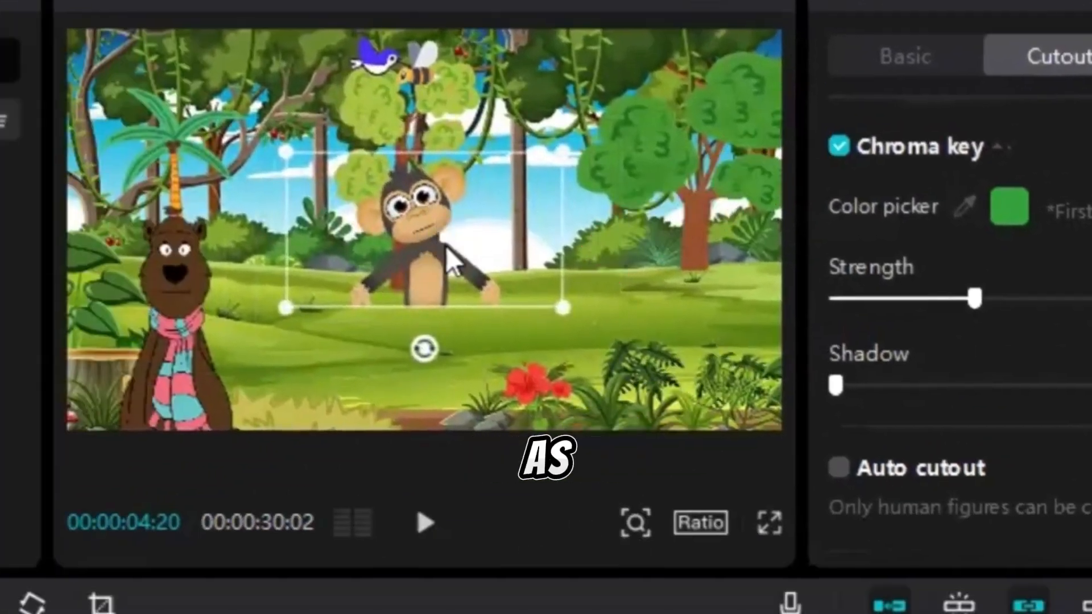
drag(446, 245, 432, 333)
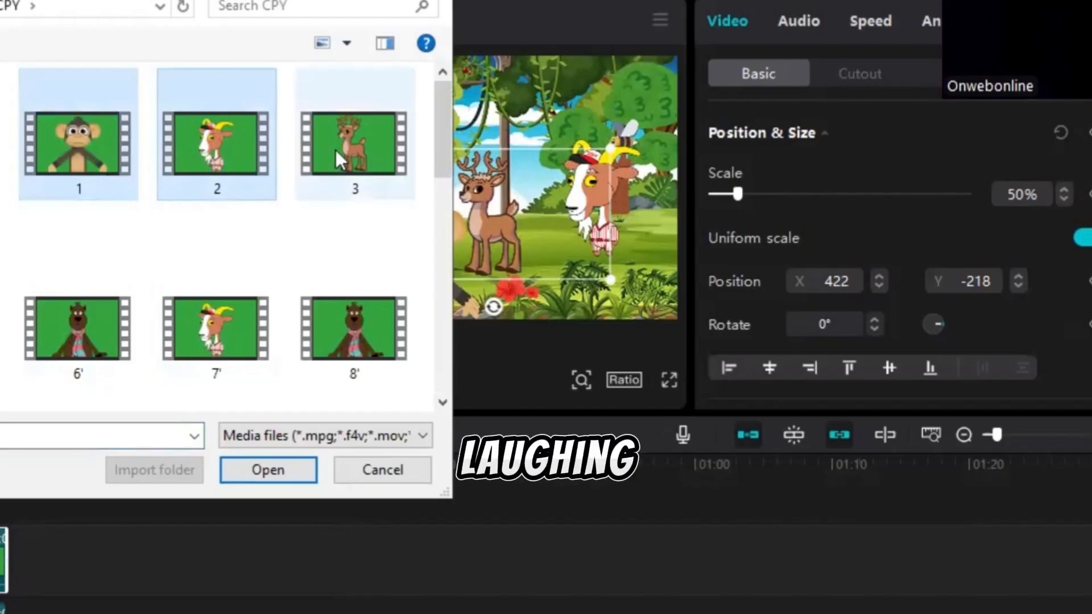
Import the clips 1.mp4, 2.mp4 and 3.mp4 and place 1.mp4 at the start of the timeline, above the other clips.
ctrl+click(341, 157)
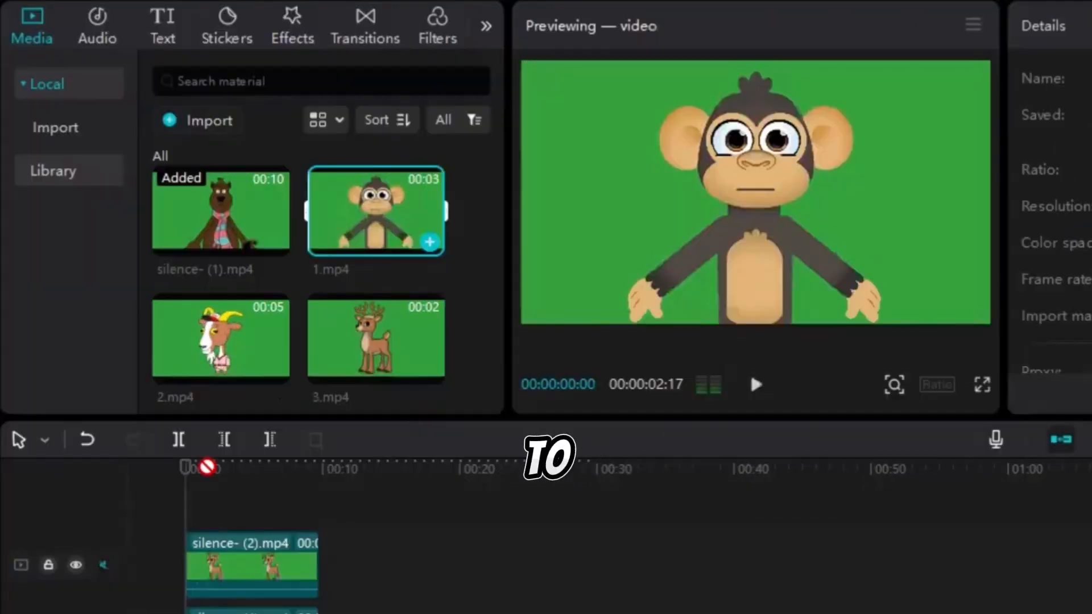
drag(207, 467, 182, 505)
drag(185, 506, 177, 504)
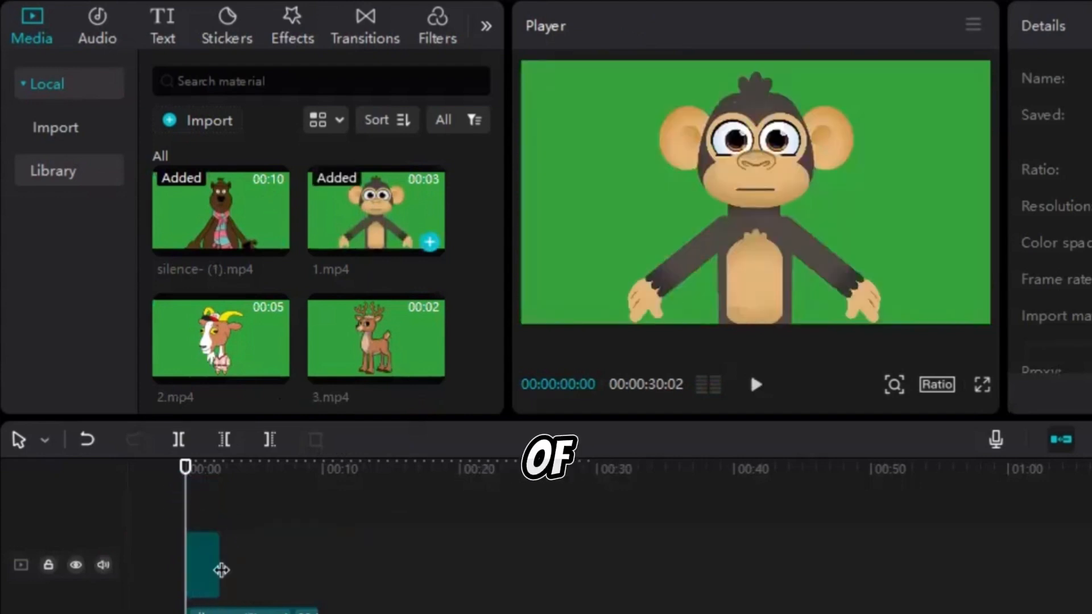
click(205, 572)
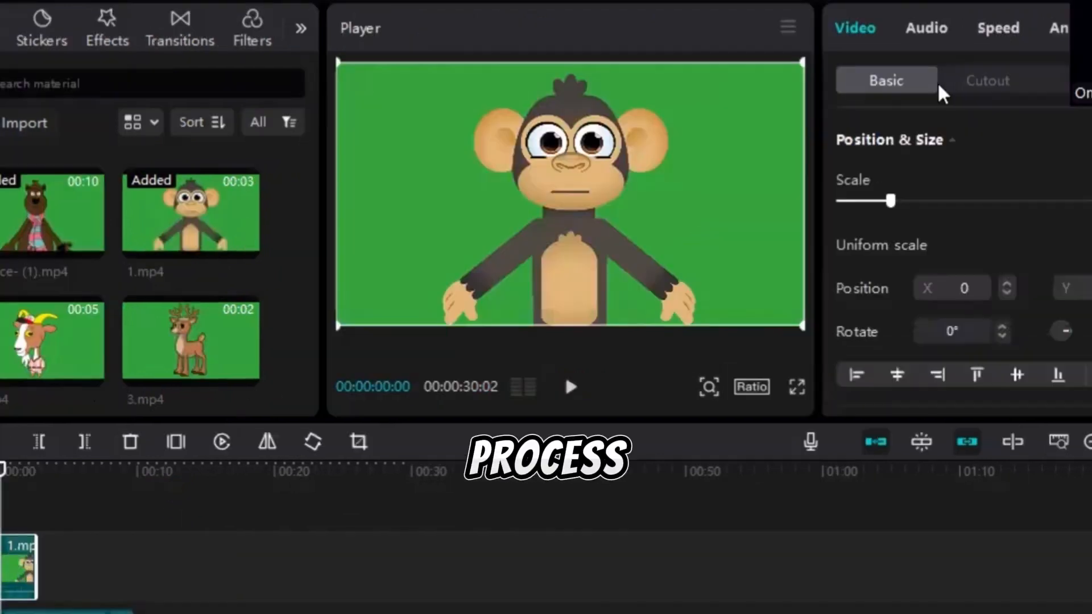
Enable the chroma key on the 1.mp4 monkey clip and sample its green background as the colour to remove.
click(994, 86)
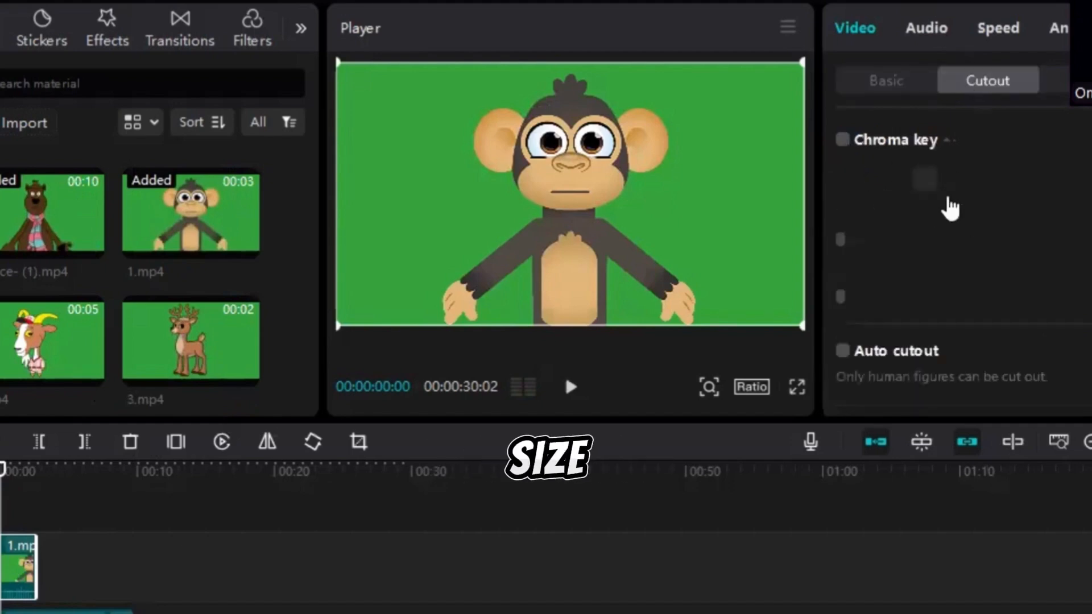
click(843, 139)
click(925, 180)
click(728, 192)
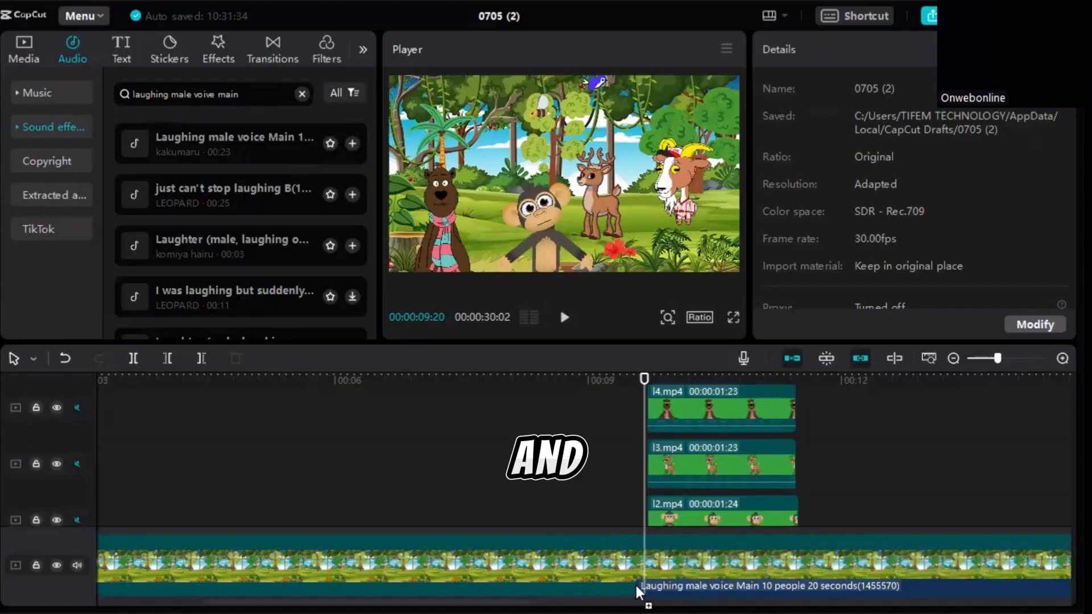
Add the 00:06 Birds chirping sound effect beneath bk.mp4, starting about 1 second into the timeline.
scroll(356, 488, down, 2)
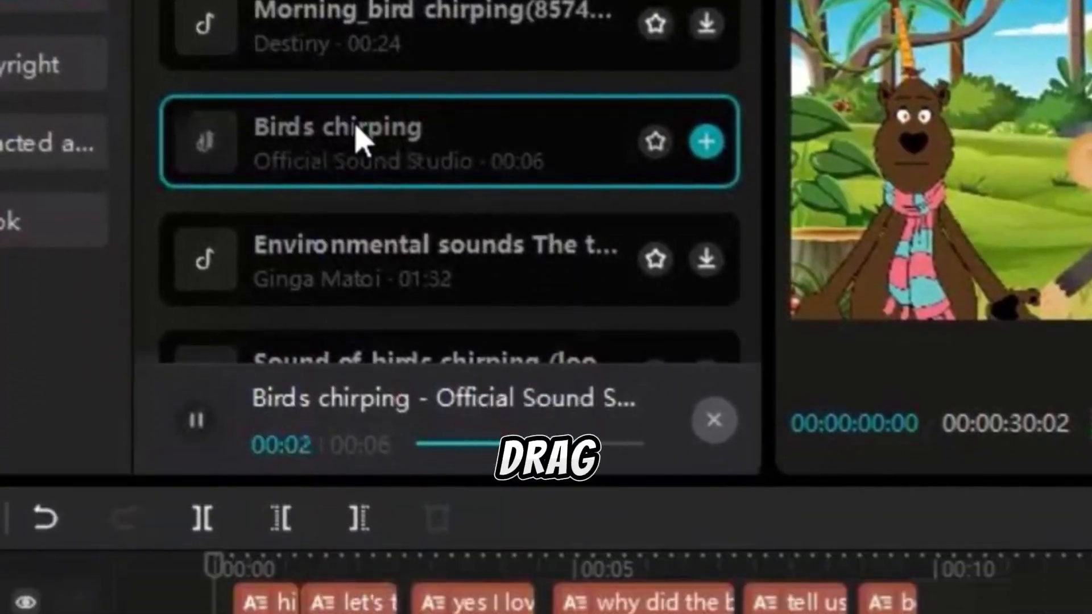
drag(356, 127, 254, 592)
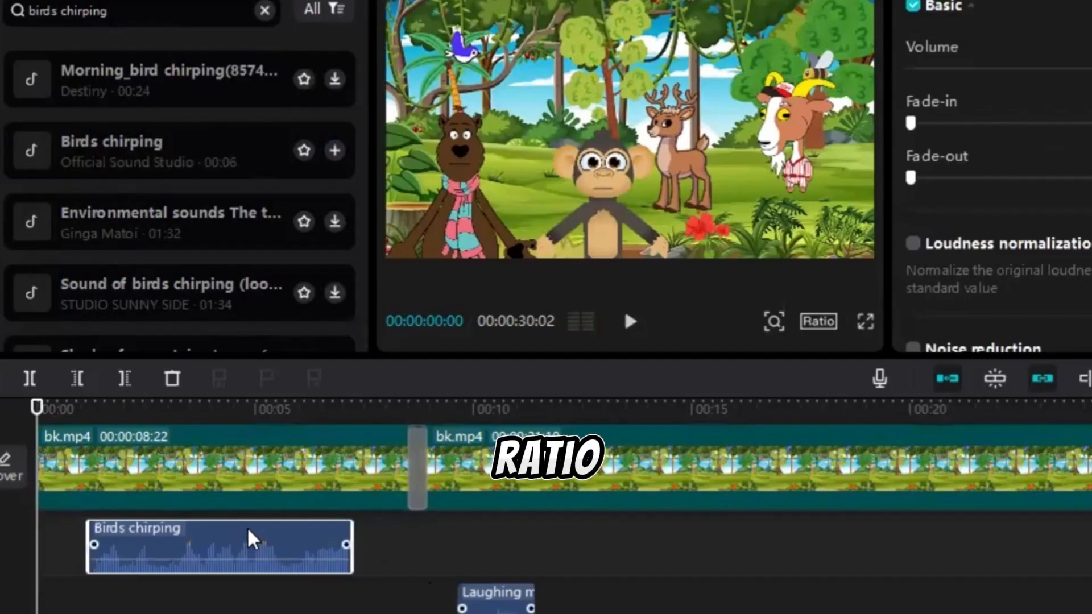